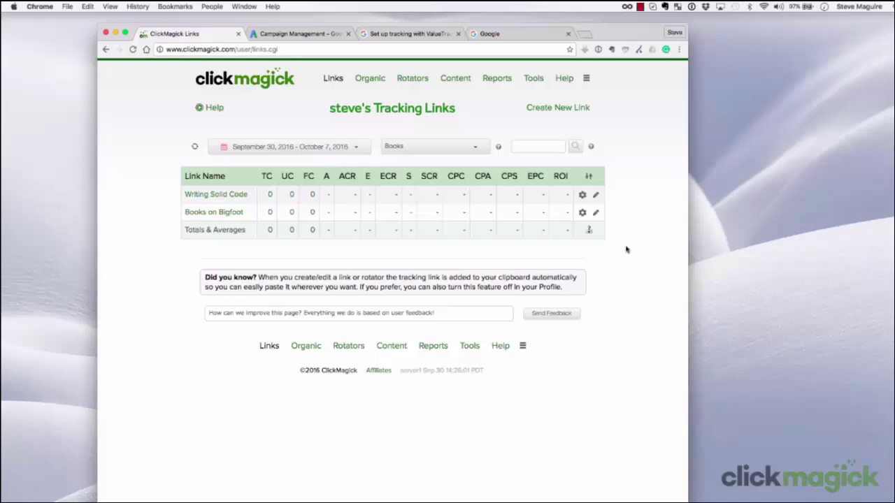
click(215, 197)
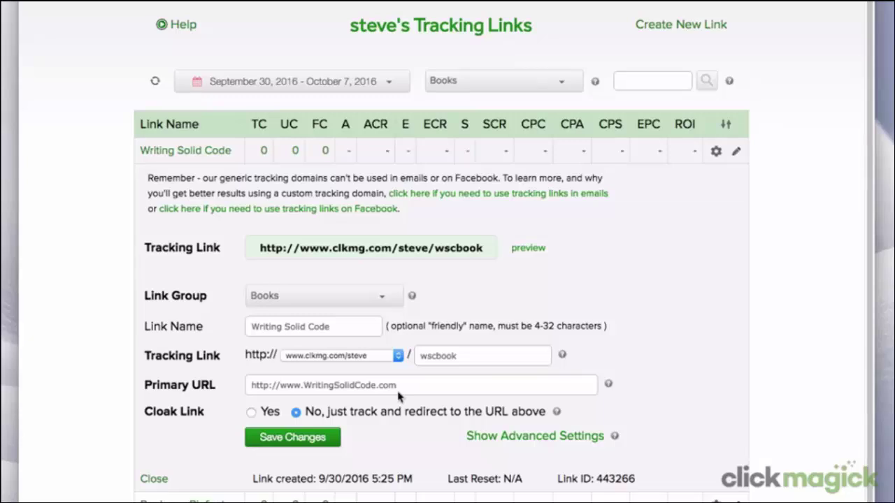
right_click(363, 253)
click(385, 272)
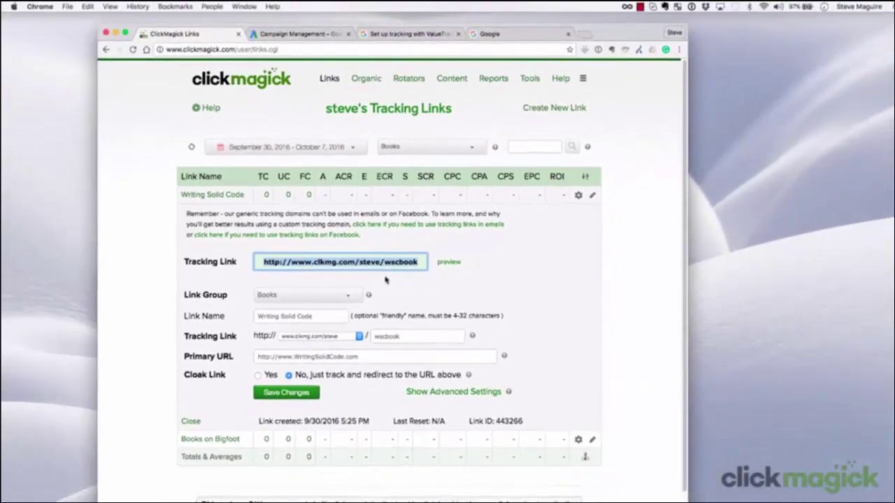
Step: Open the Writing Solid Code ad in AdWords for editing and view the ad URL options help
click(295, 35)
mouse_move(198, 288)
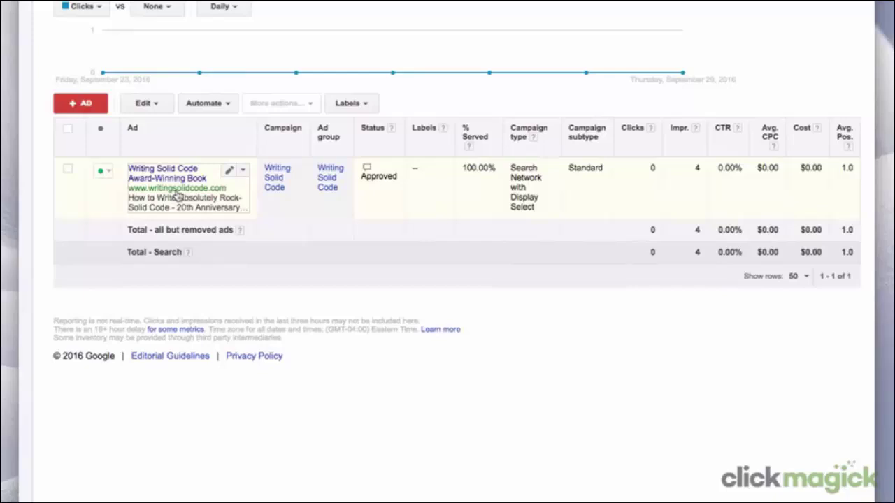
click(229, 173)
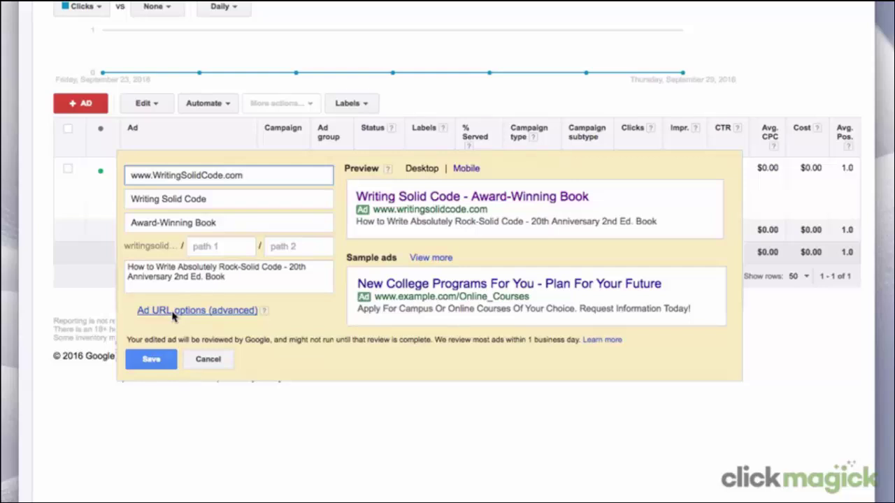
click(266, 311)
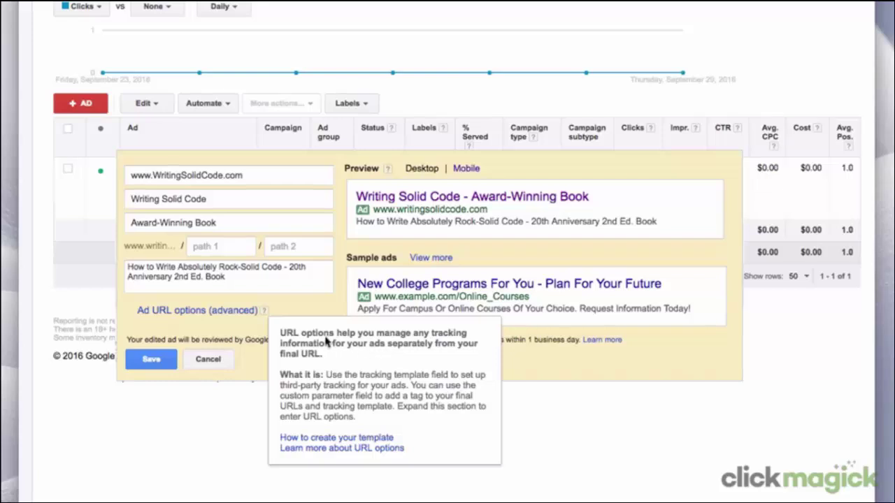
click(198, 314)
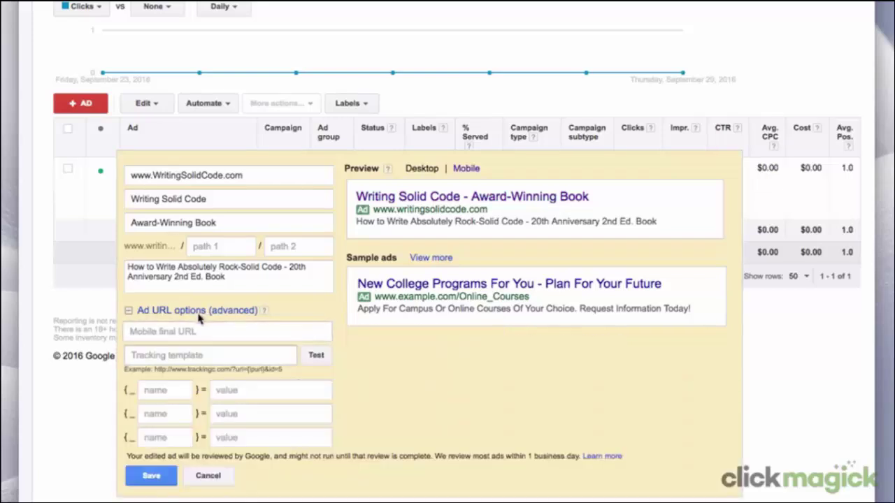
click(208, 358)
right_click(208, 357)
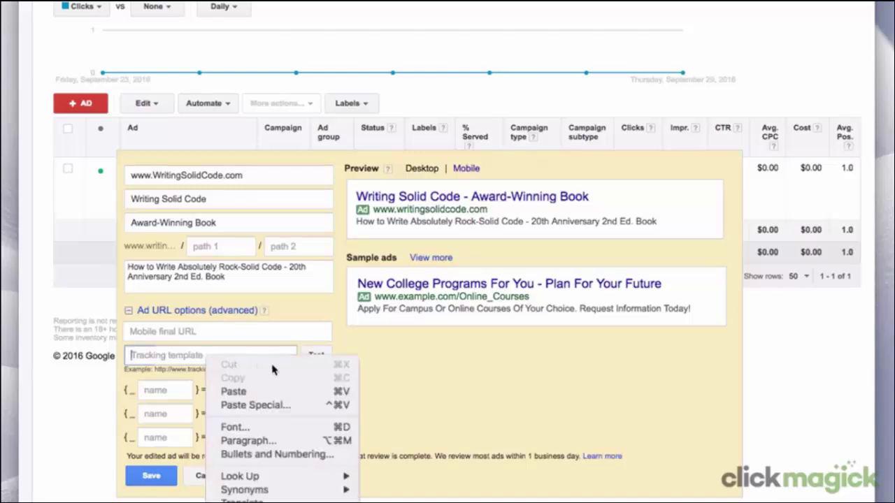
click(278, 396)
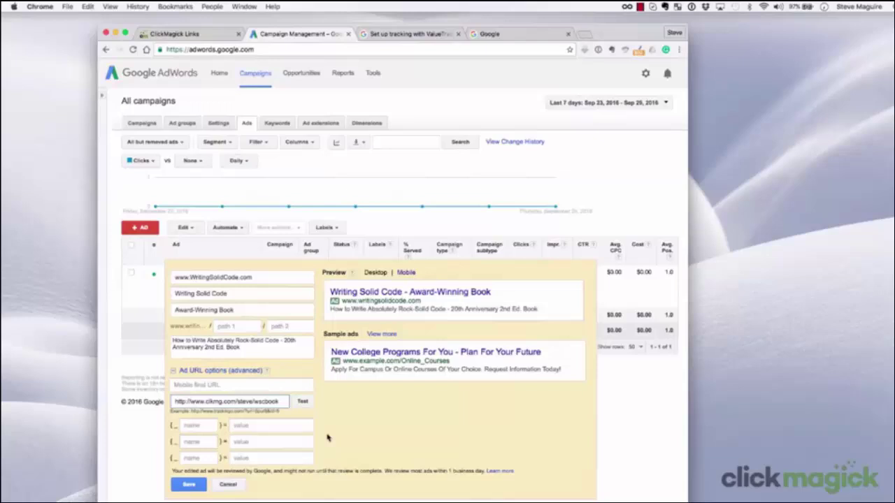
Step: Copy the {keyword} parameter from the ValueTrack help page's parameters table
click(410, 33)
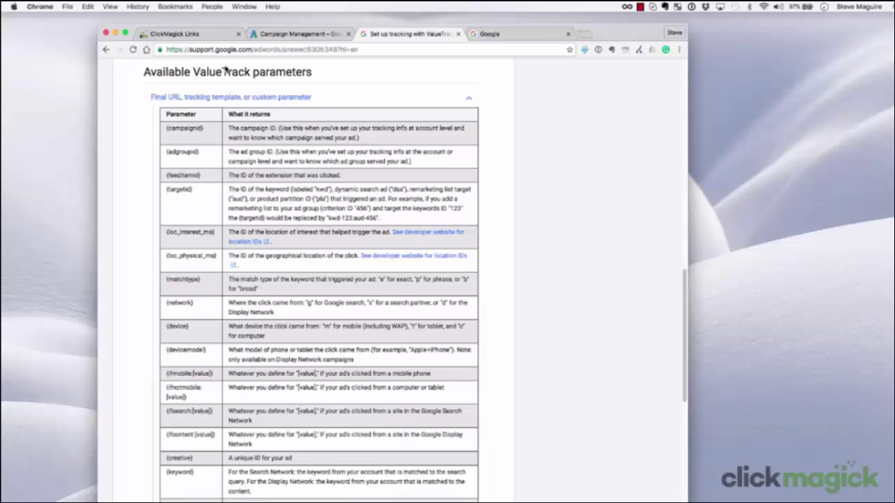
drag(193, 72, 329, 77)
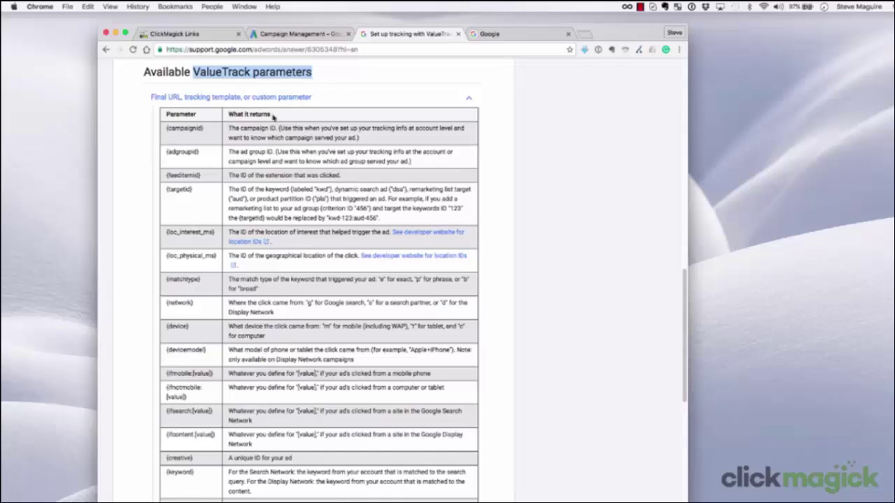
click(218, 157)
scroll(217, 157, down, 5)
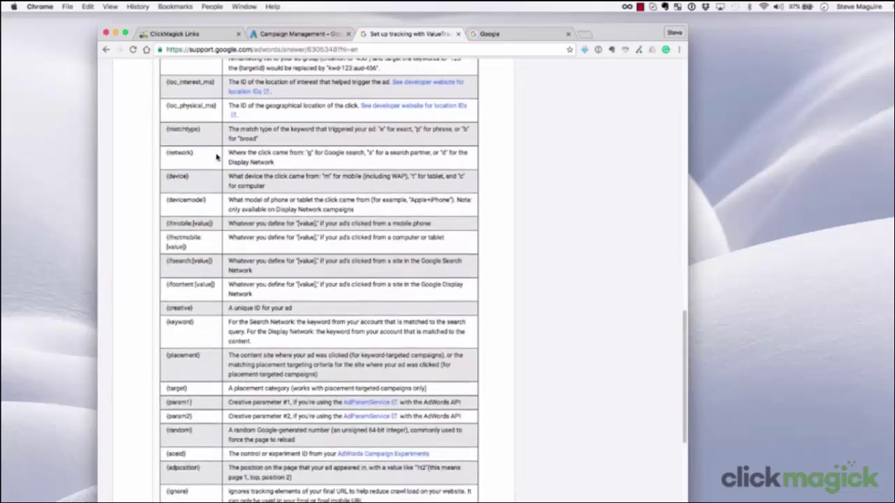
scroll(218, 157, down, 3)
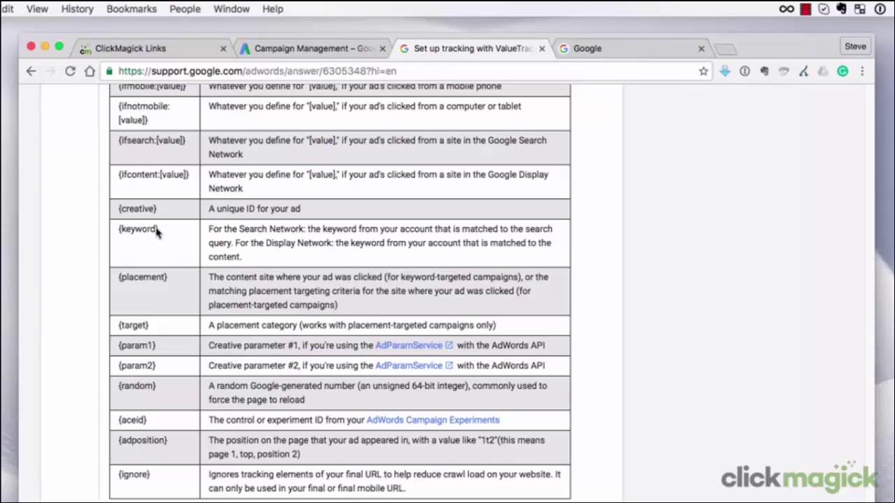
drag(159, 231, 117, 231)
right_click(143, 235)
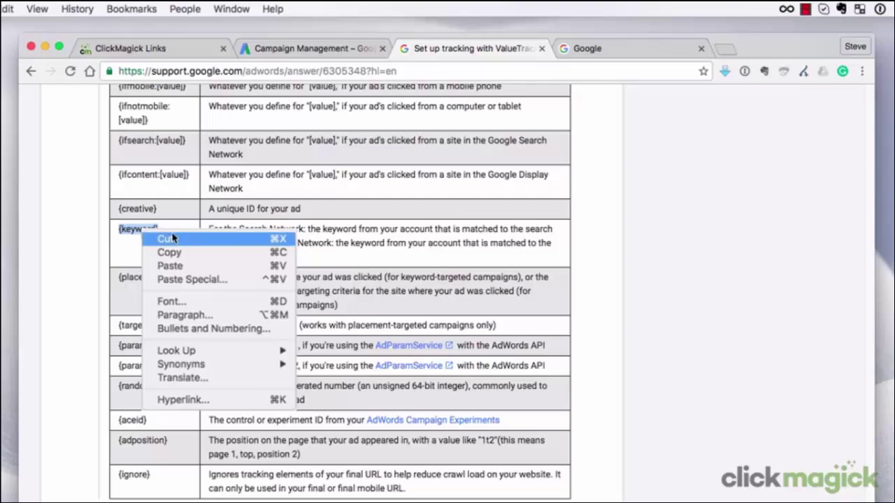
click(217, 255)
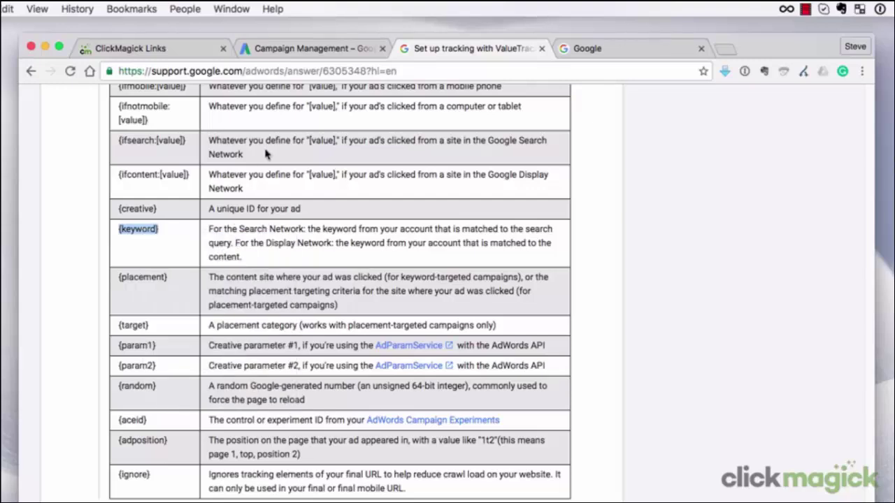
click(316, 52)
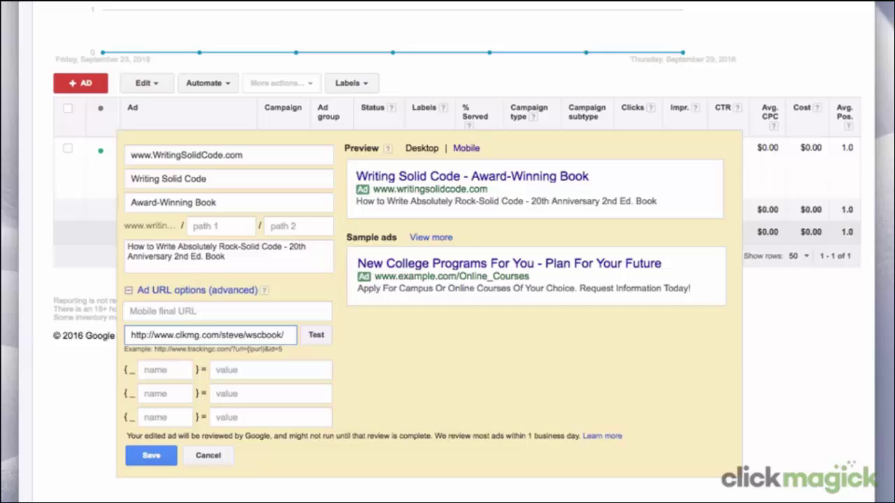
text(/)
right_click(290, 338)
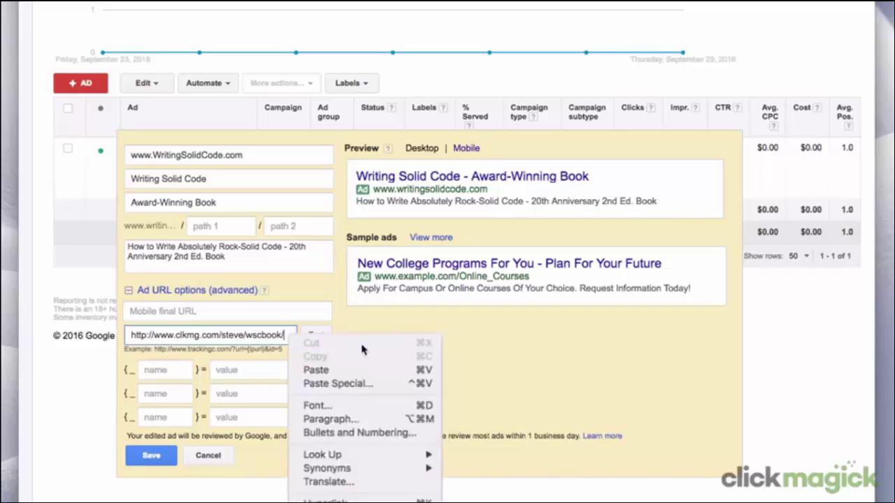
click(362, 375)
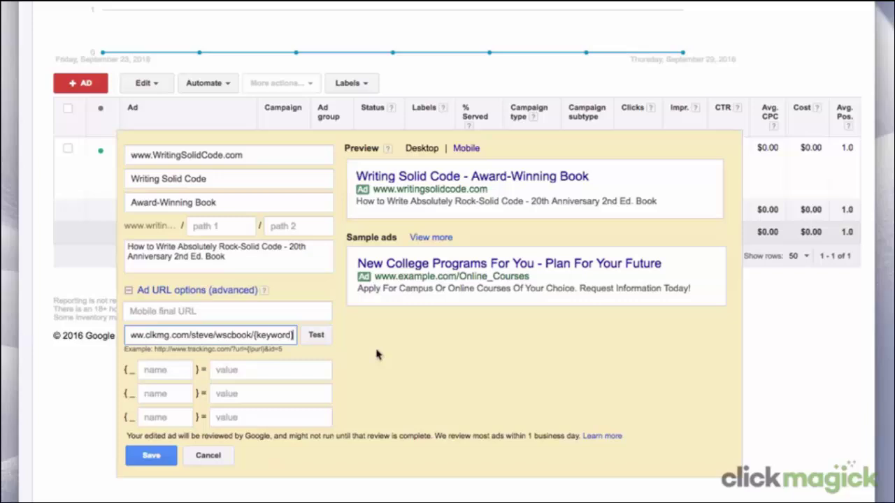
Step: Test that the tracking template finds the landing page, then save the ad
click(315, 335)
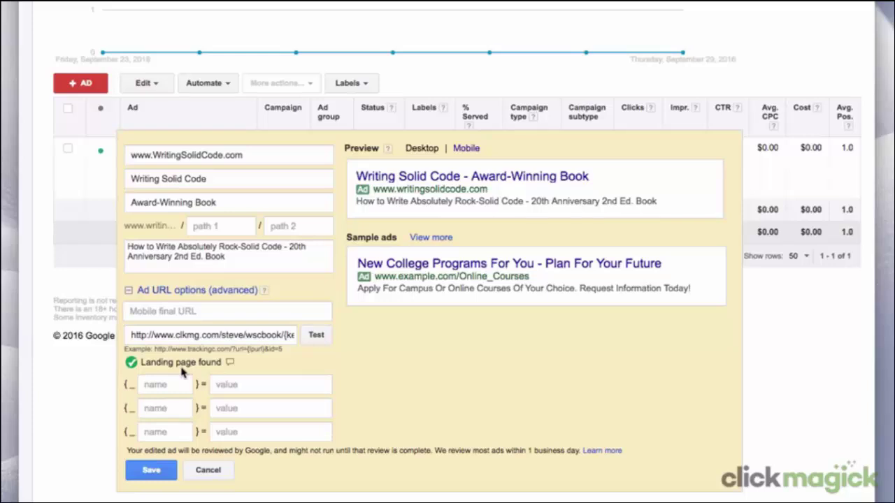
click(155, 471)
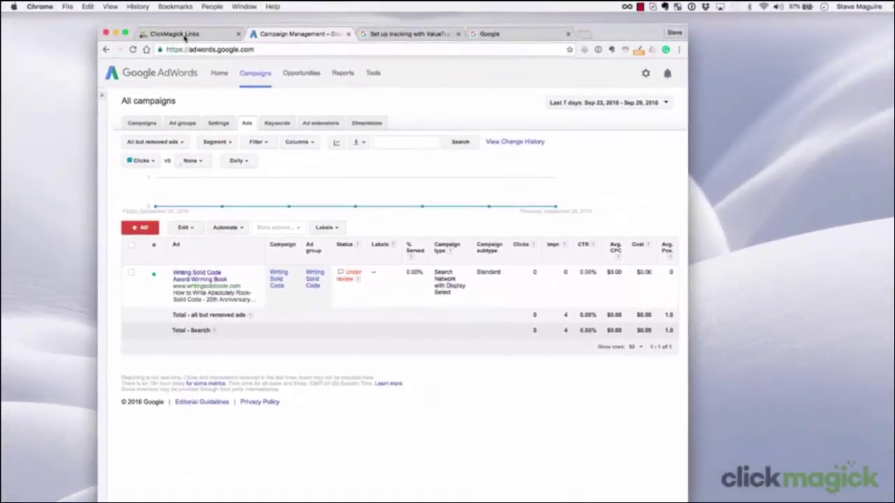
Step: Refresh ClickMagick stats to show one Writing Solid Code click, then go back to AdWords ads
click(184, 38)
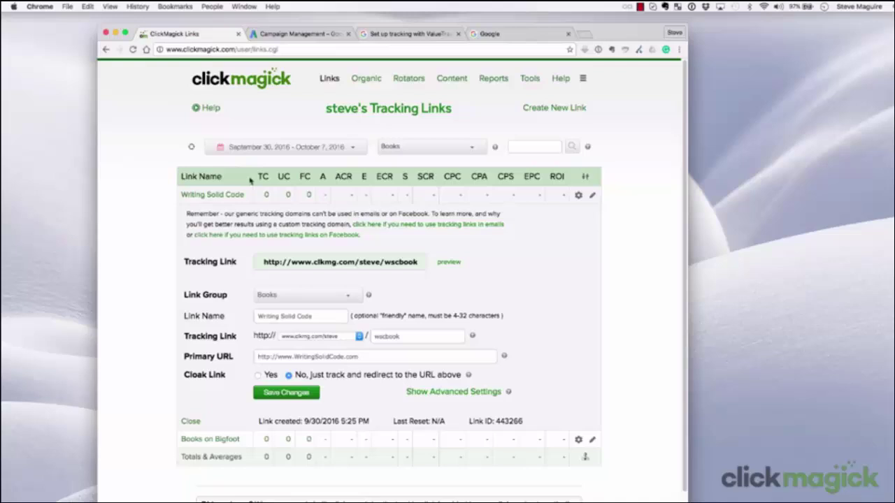
click(193, 148)
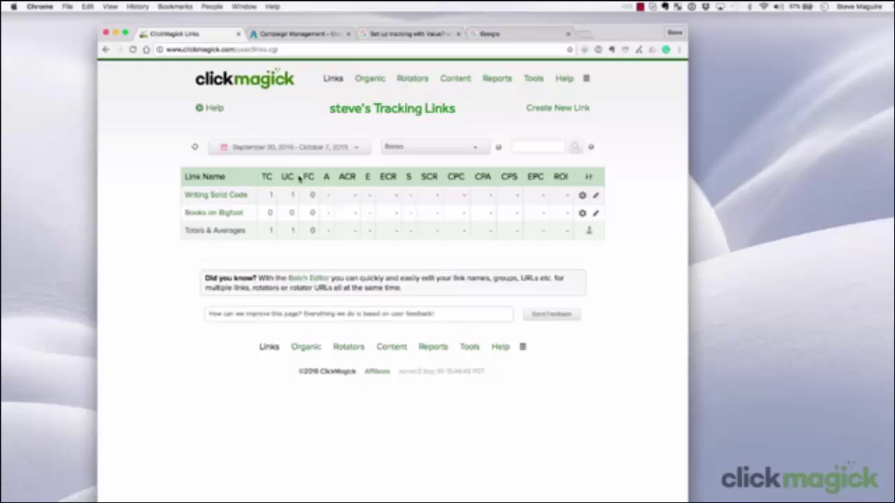
click(318, 36)
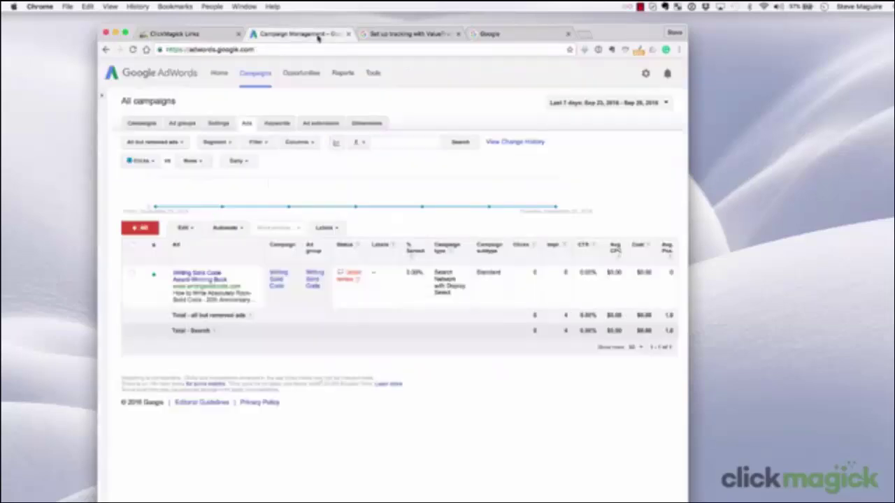
Step: Reload the AdWords campaign ads so the Writing Solid Code ad status shows Approved
click(134, 50)
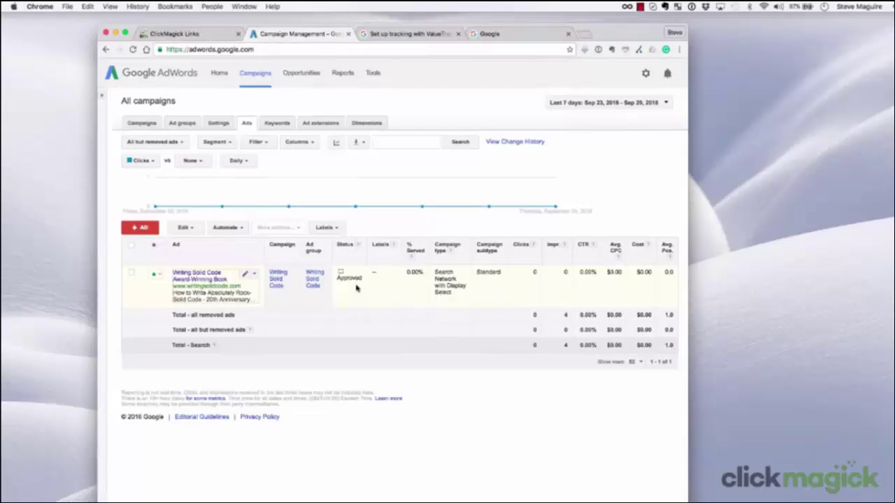
Step: Search Google for 'writing solid code', follow the Writing Solid Code ad, then return to ClickMagick
click(546, 35)
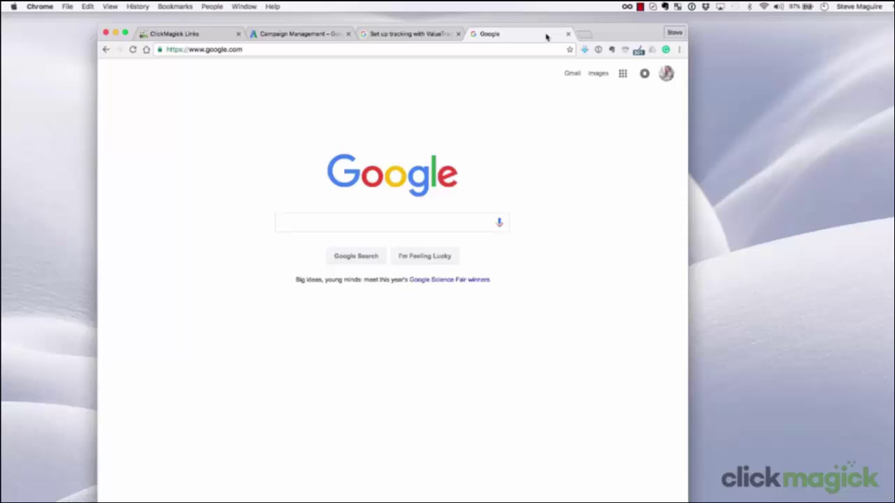
click(281, 222)
text(w)
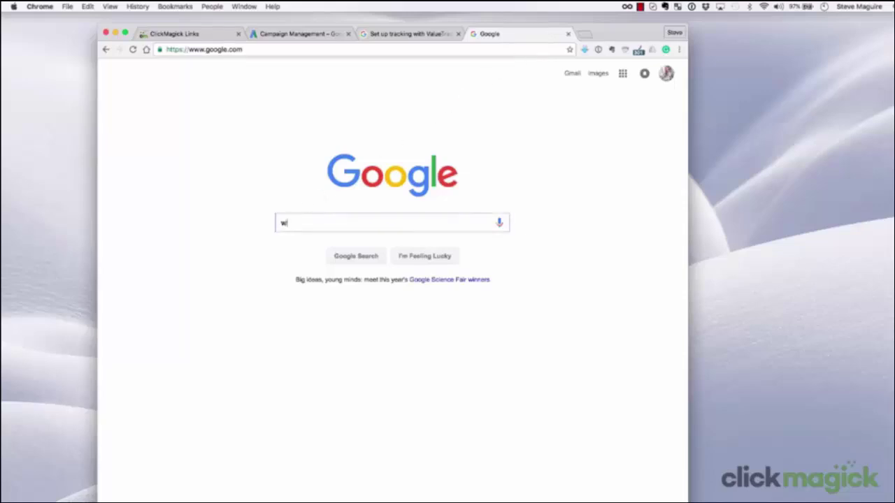
text(riting solid code)
click(358, 258)
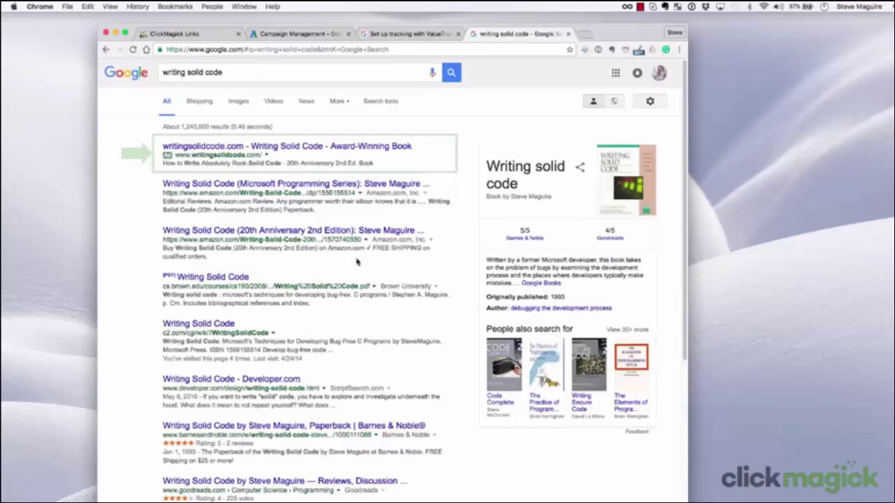
click(278, 148)
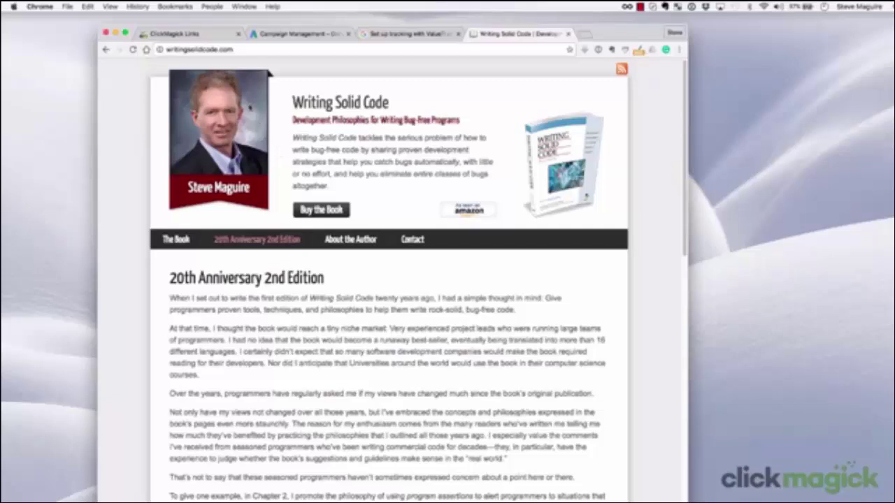
click(201, 34)
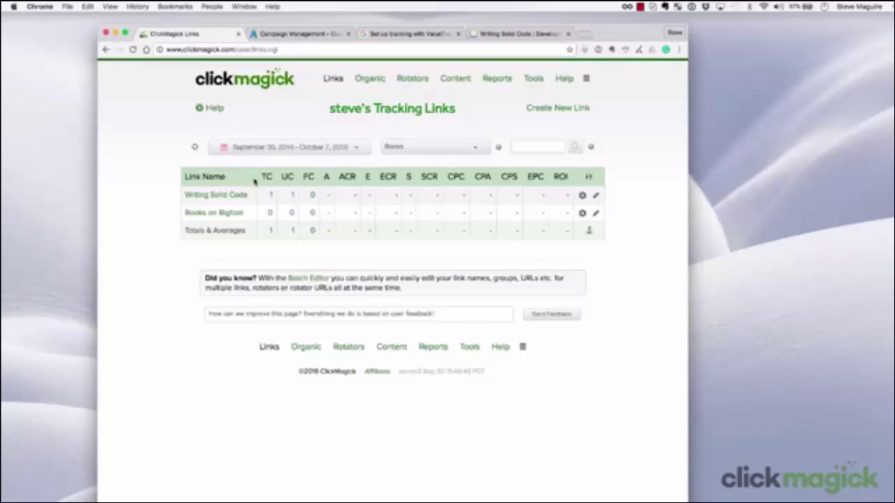
Step: Refresh stats and expand Writing Solid Code's sub-ID breakdown, showing the writing+solid+code click
click(195, 147)
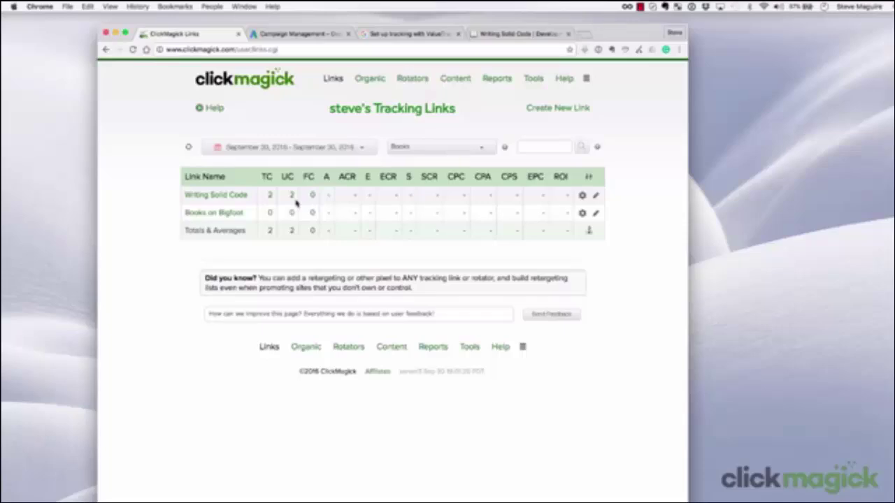
click(270, 195)
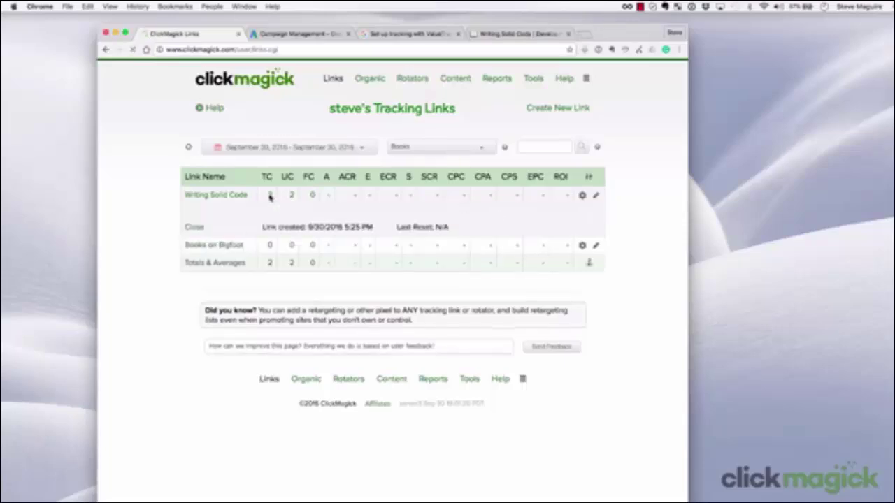